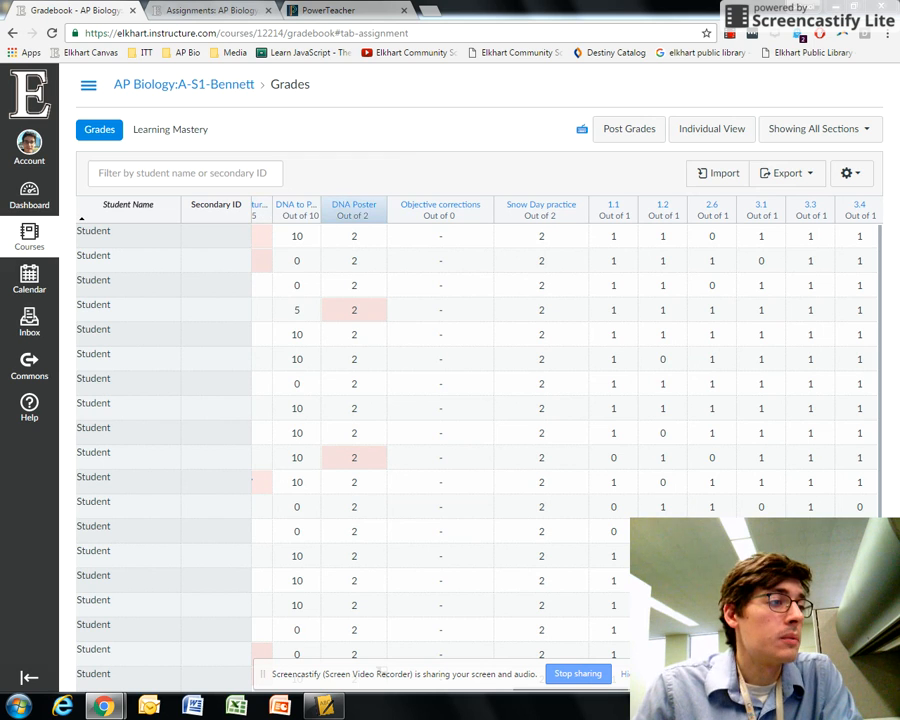
Step: Compare the Canvas gradebook, the Canvas assignments list and the PowerTeacher scoresheet for the AP Biology class
{"action": "left_click", "coordinate": [323, 706]}
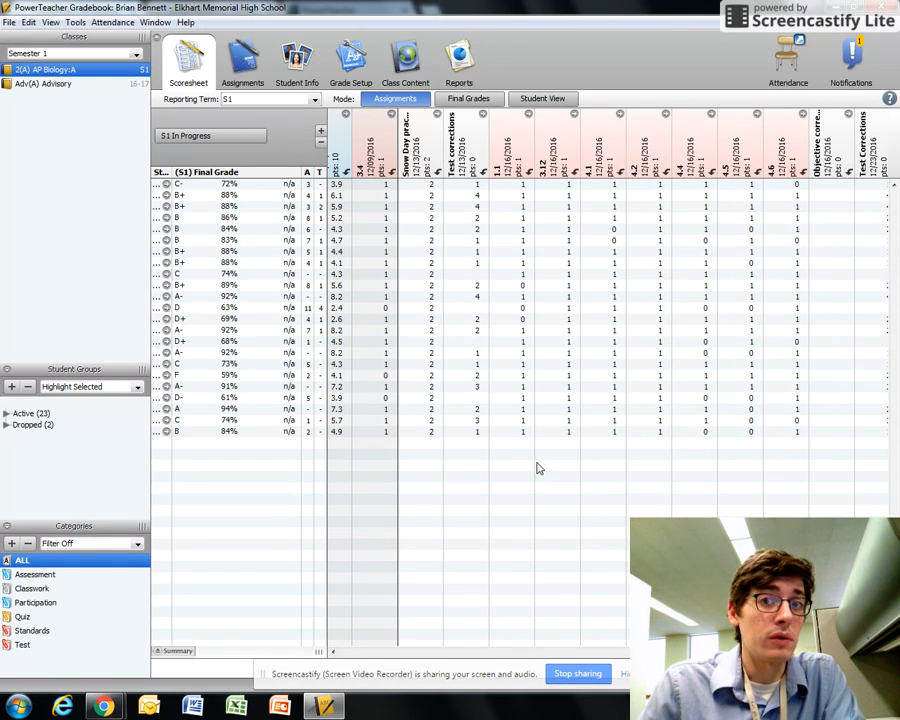
{"action": "mouse_move", "coordinate": [103, 706]}
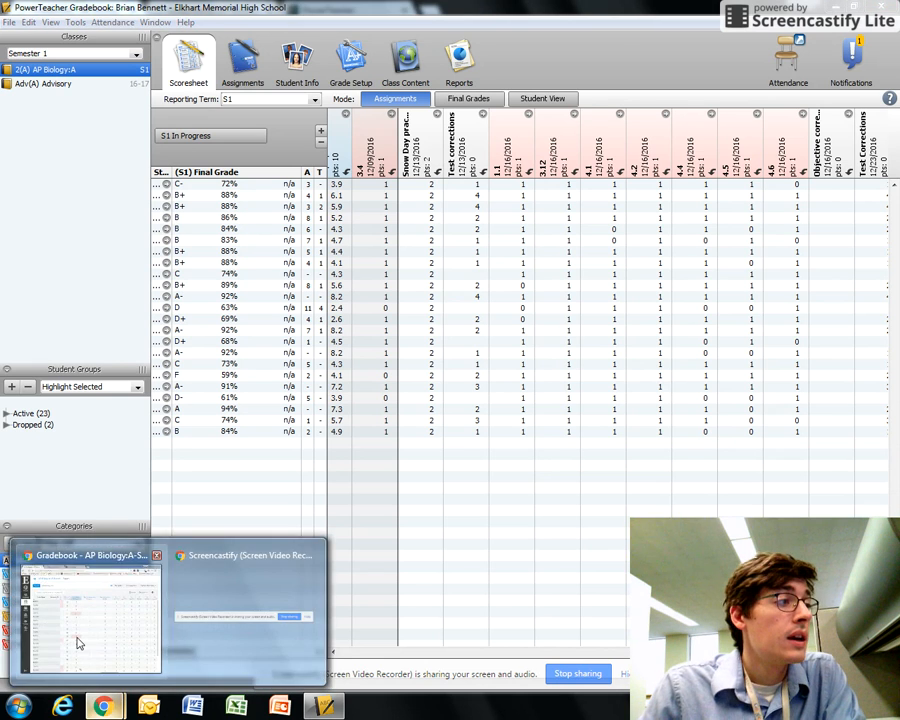
{"action": "left_click", "coordinate": [76, 640]}
{"action": "left_click", "coordinate": [185, 12]}
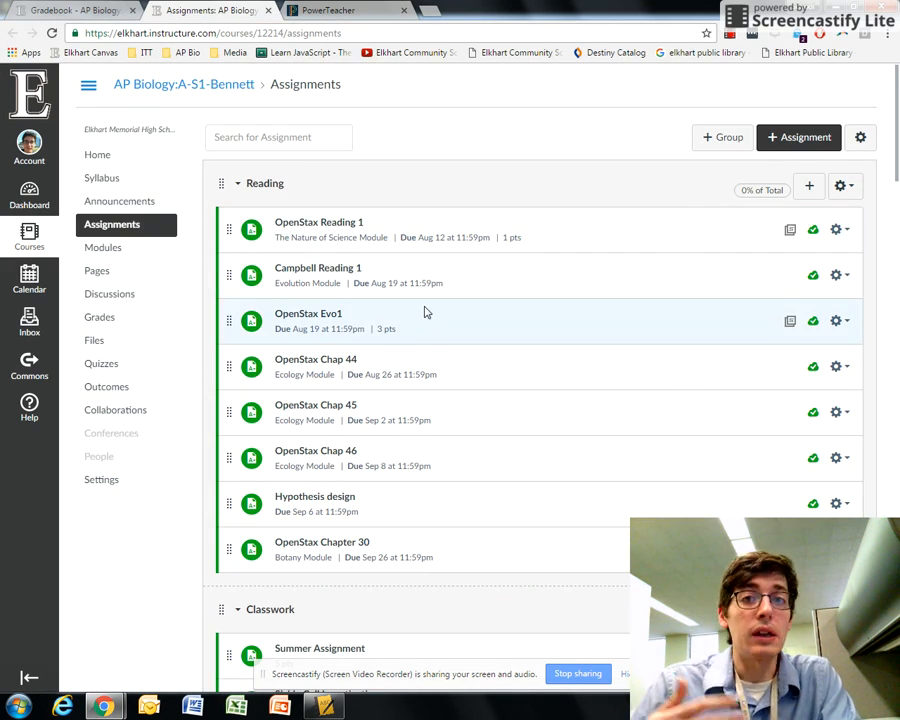
{"action": "left_click", "coordinate": [72, 12]}
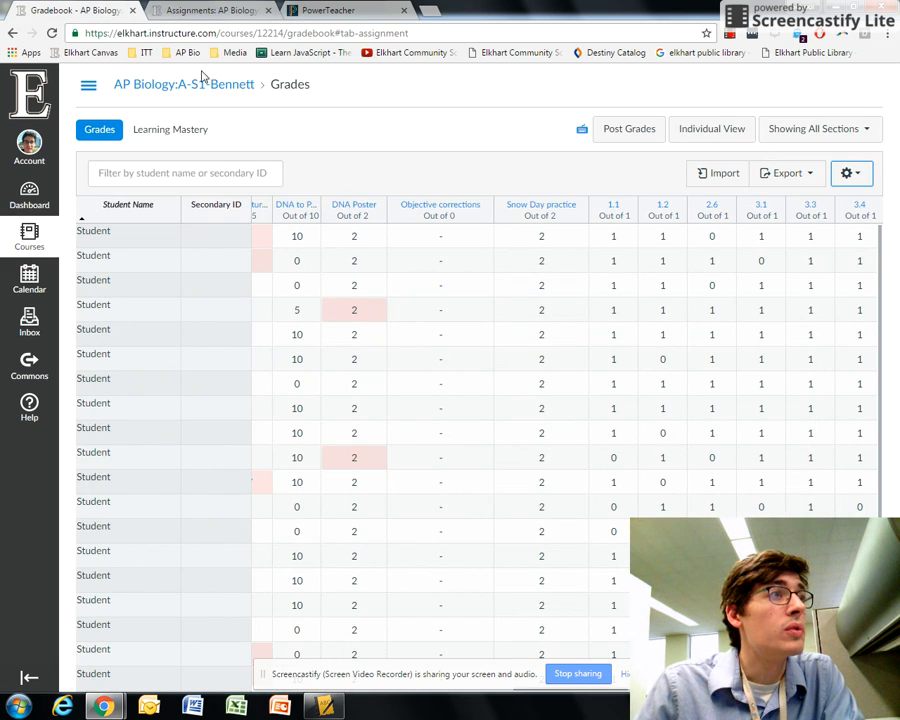
{"action": "left_click", "coordinate": [160, 11]}
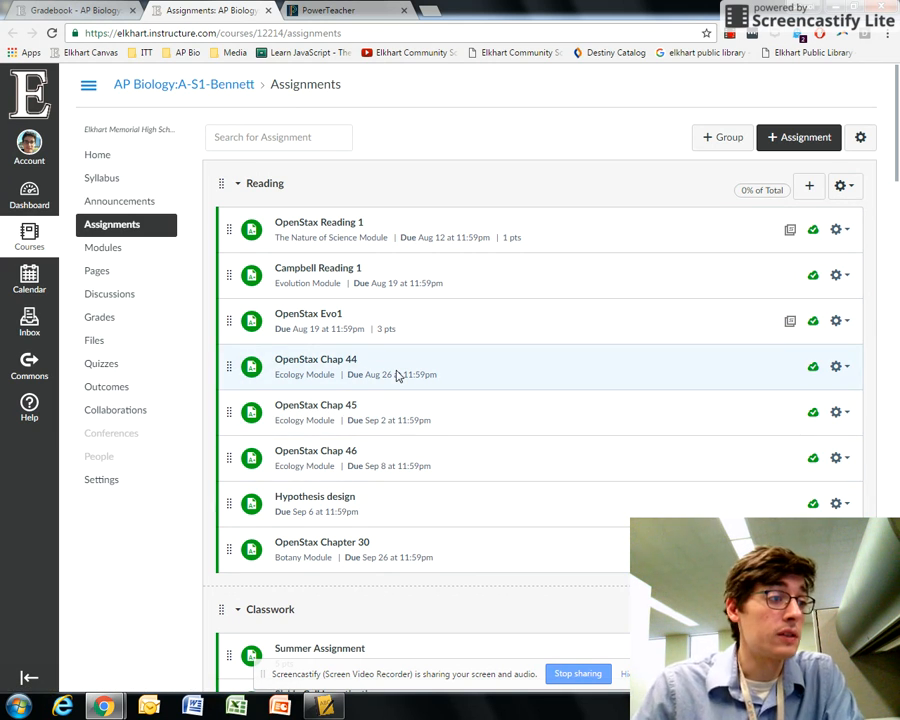
{"action": "left_click", "coordinate": [322, 706]}
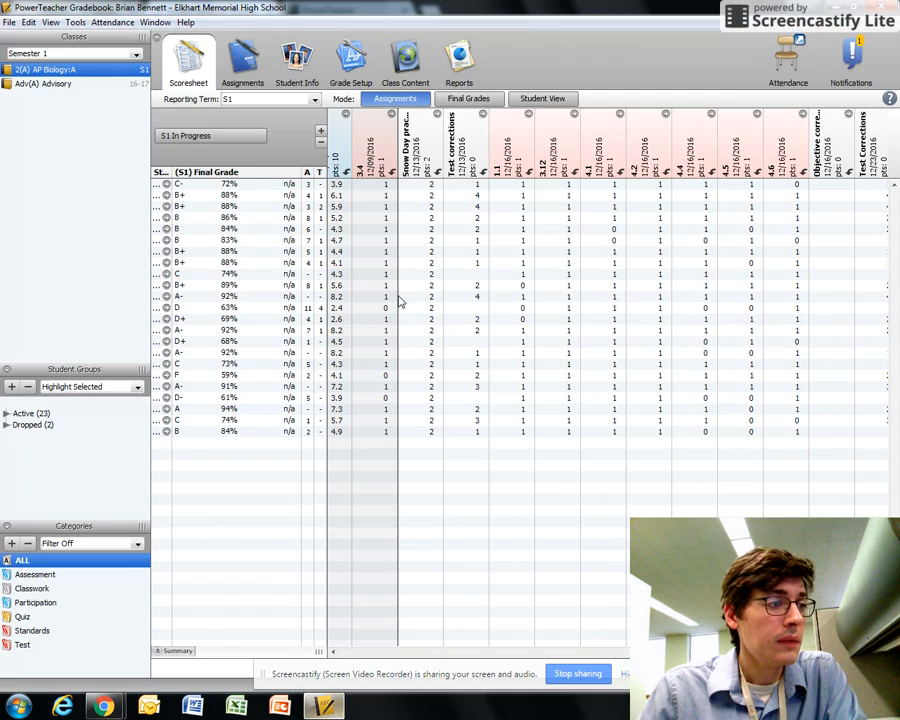
Step: Inspect the G1 term's category weights in PowerTeacher Grade Setup, then return to the scoresheet
{"action": "left_click", "coordinate": [355, 50]}
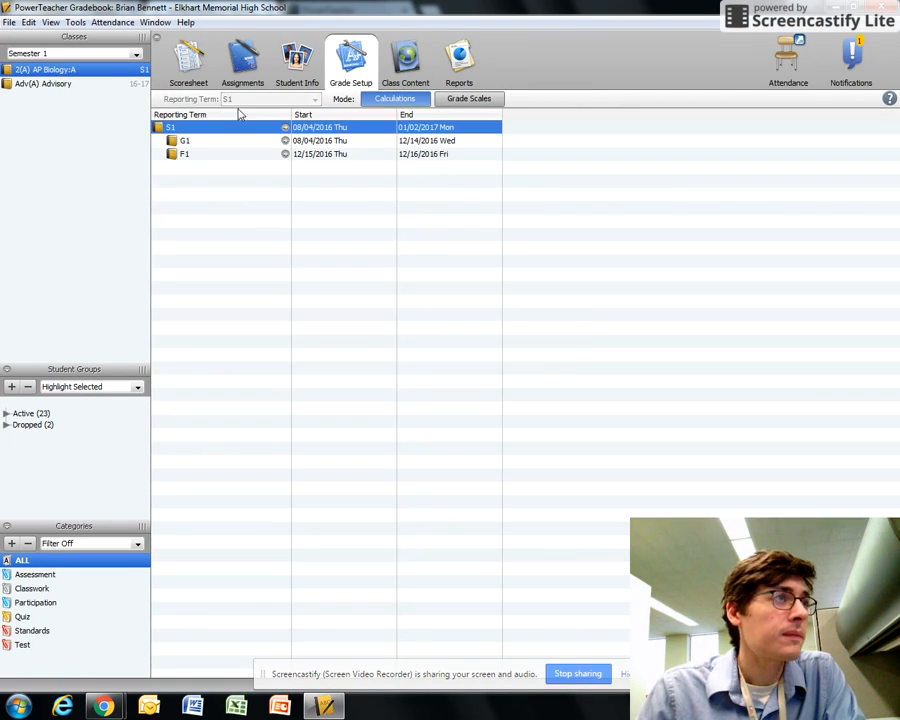
{"action": "left_click", "coordinate": [198, 142]}
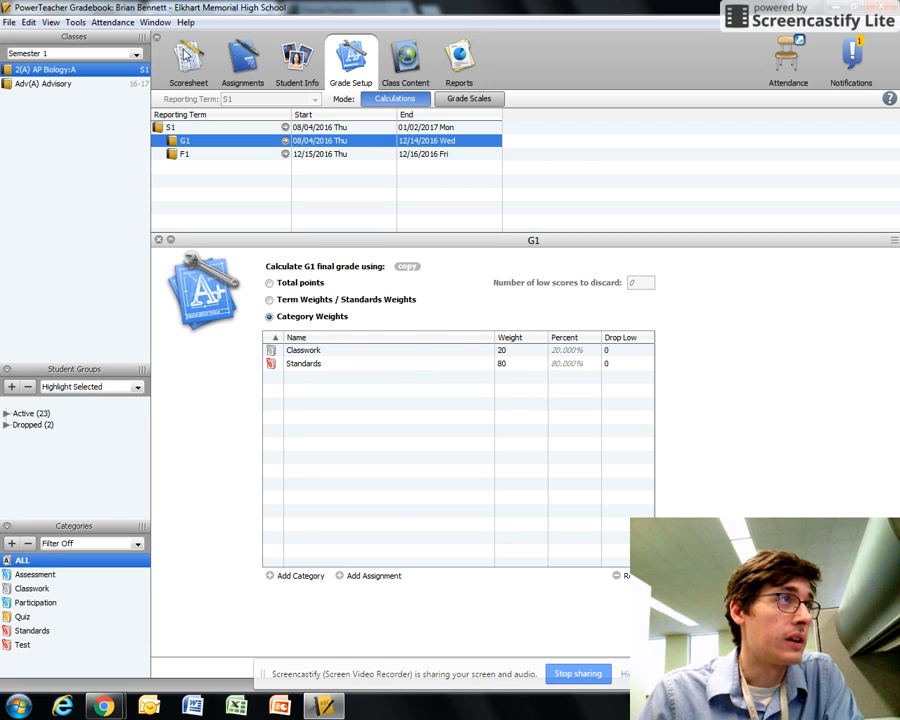
{"action": "left_click", "coordinate": [190, 62]}
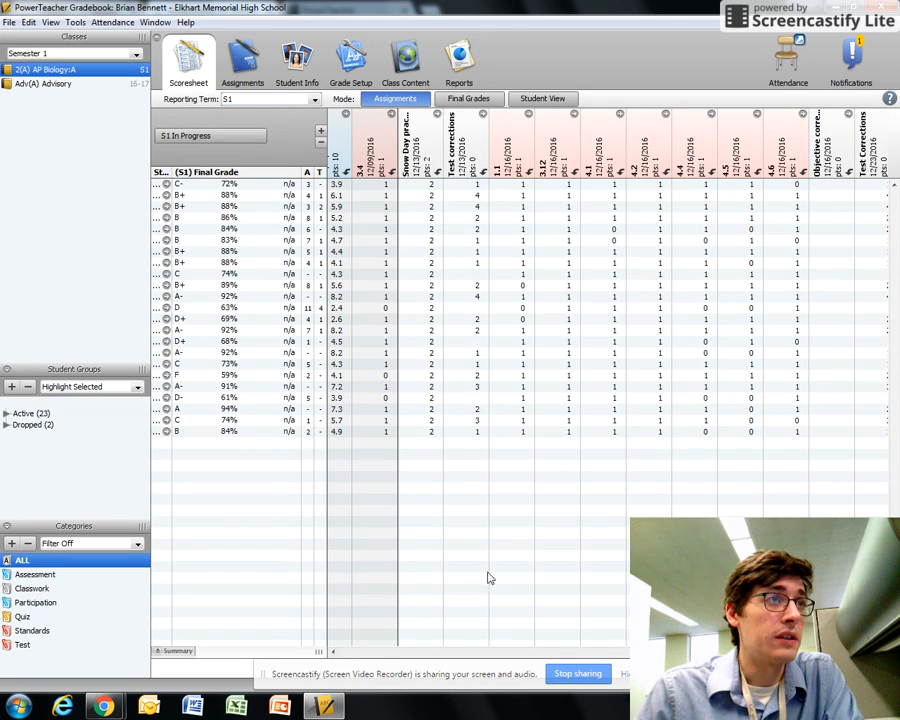
Step: Review the assignment groups in the Canvas Assignments list
{"action": "mouse_move", "coordinate": [104, 706]}
{"action": "left_click", "coordinate": [110, 642]}
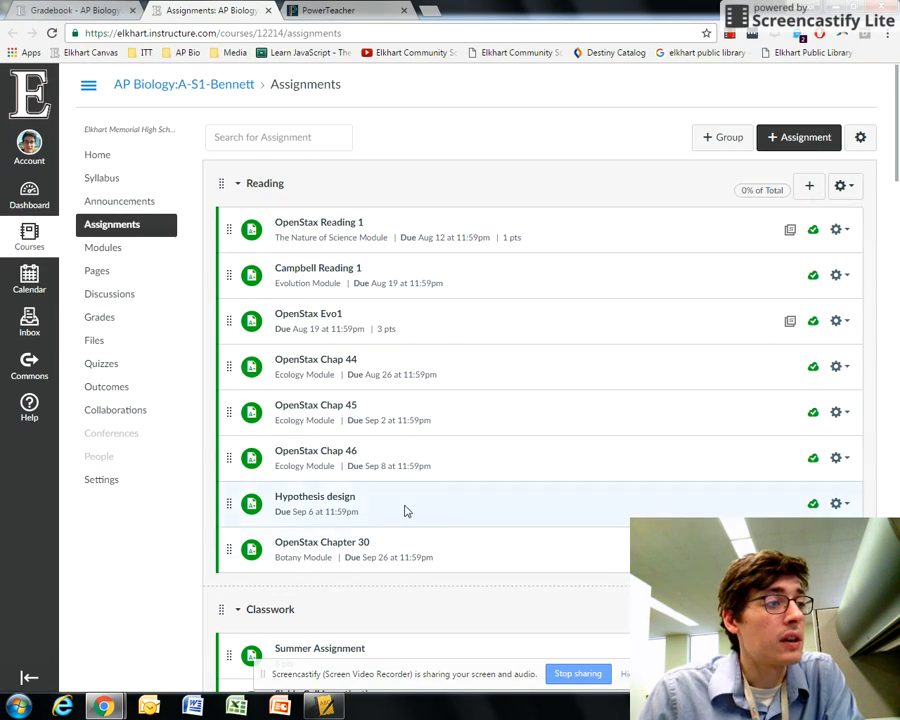
{"action": "scroll", "coordinate": [405, 511], "scroll_direction": "down", "scroll_amount": 15}
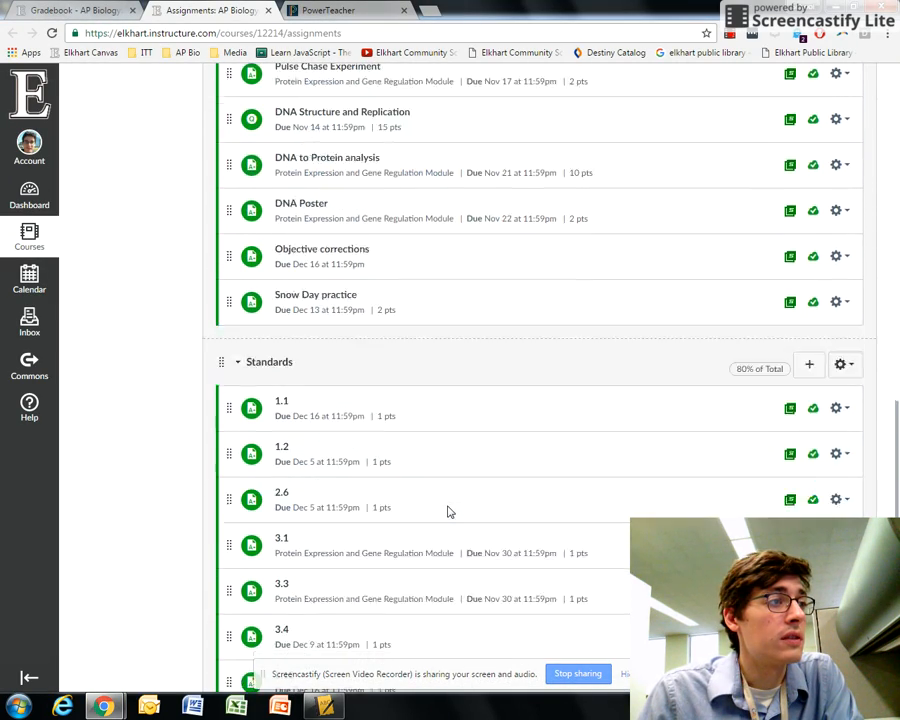
{"action": "scroll", "coordinate": [449, 511], "scroll_direction": "down", "scroll_amount": 10}
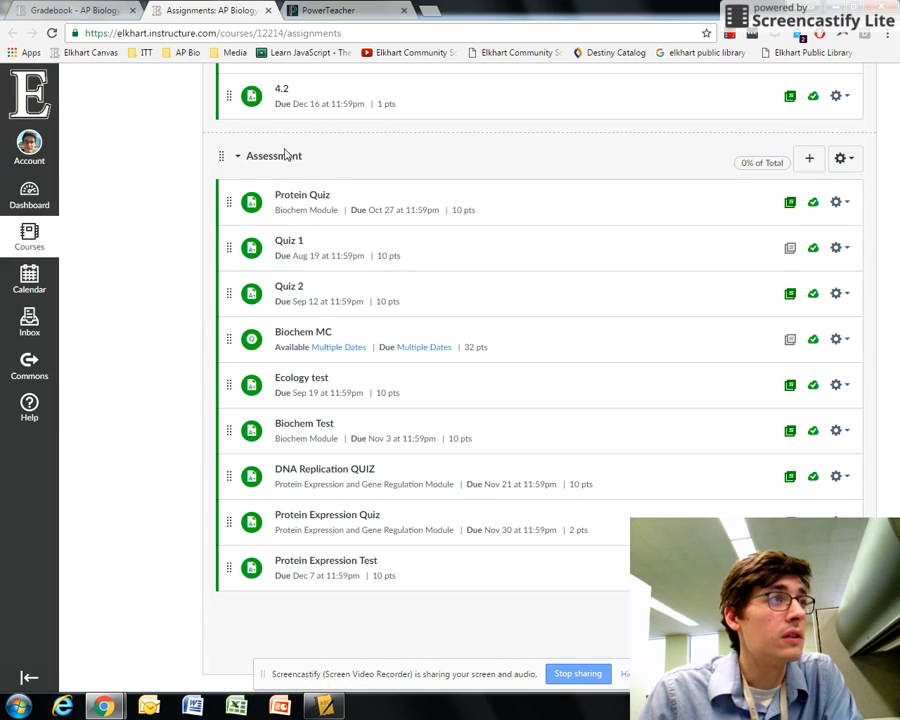
Step: Save the assignment group weights: Reading 0%, Classwork 20%, Standards 80%, Assessment 0%
{"action": "left_click_drag", "start_coordinate": [895, 587], "coordinate": [872, 80]}
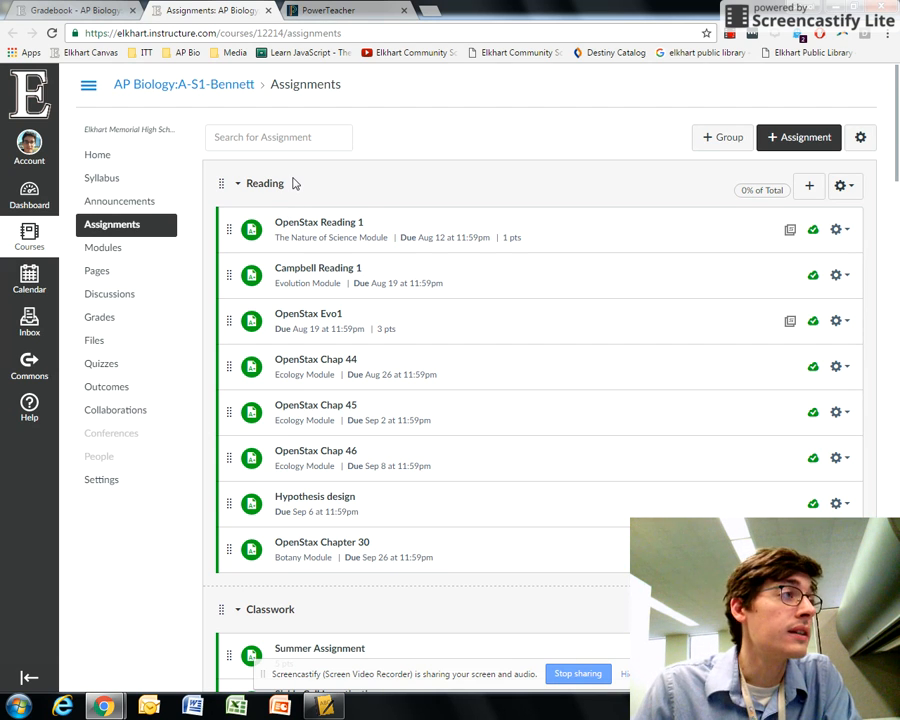
{"action": "left_click", "coordinate": [860, 138]}
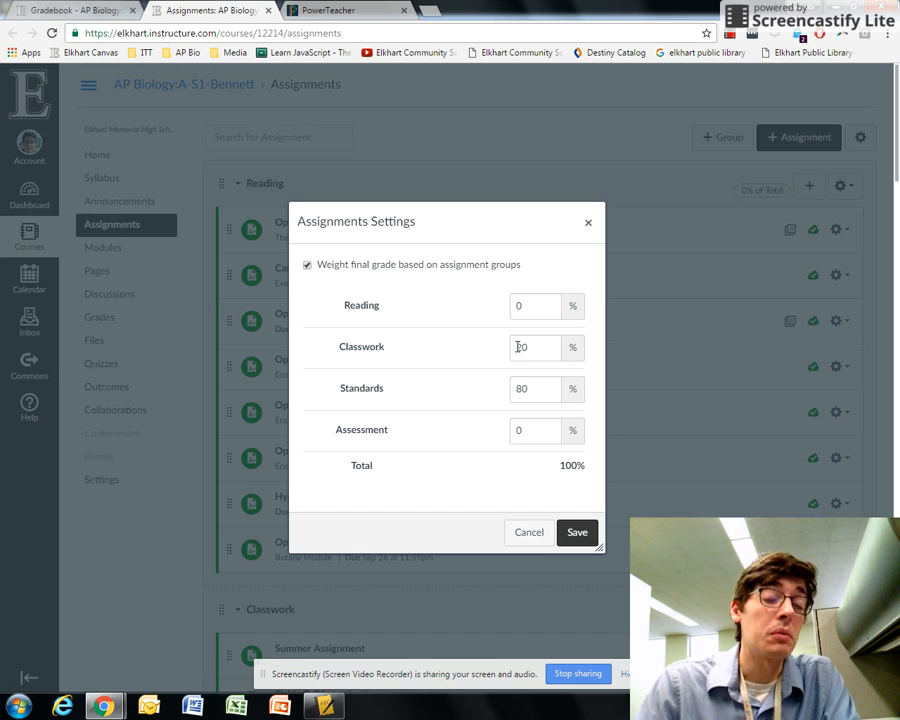
{"action": "left_click", "coordinate": [584, 535]}
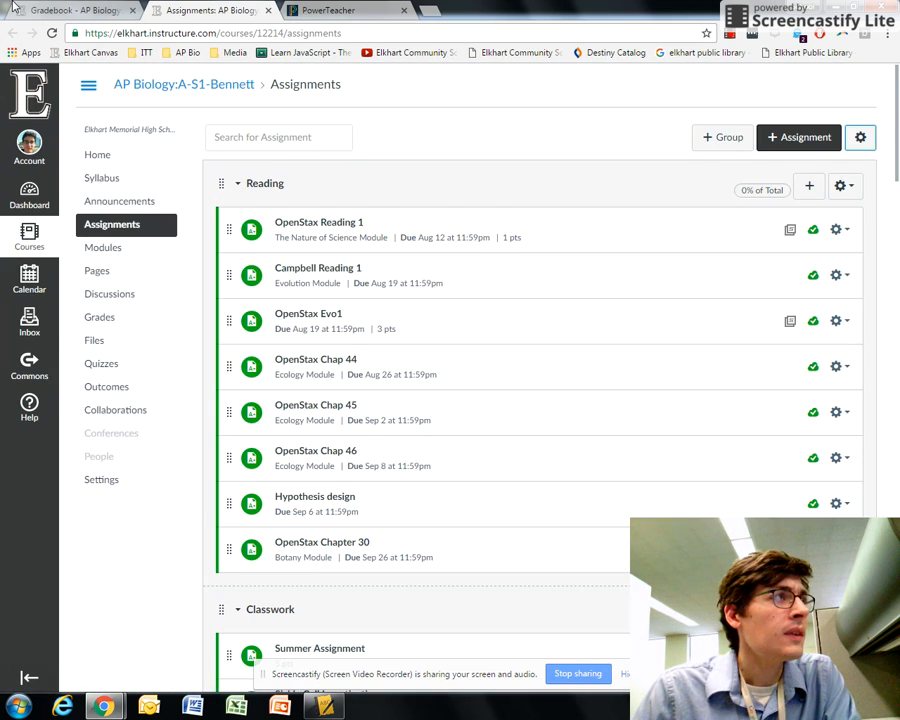
Step: Compare the Snow Day practice scores in the Canvas gradebook with the PowerTeacher scoresheet
{"action": "left_click", "coordinate": [75, 10]}
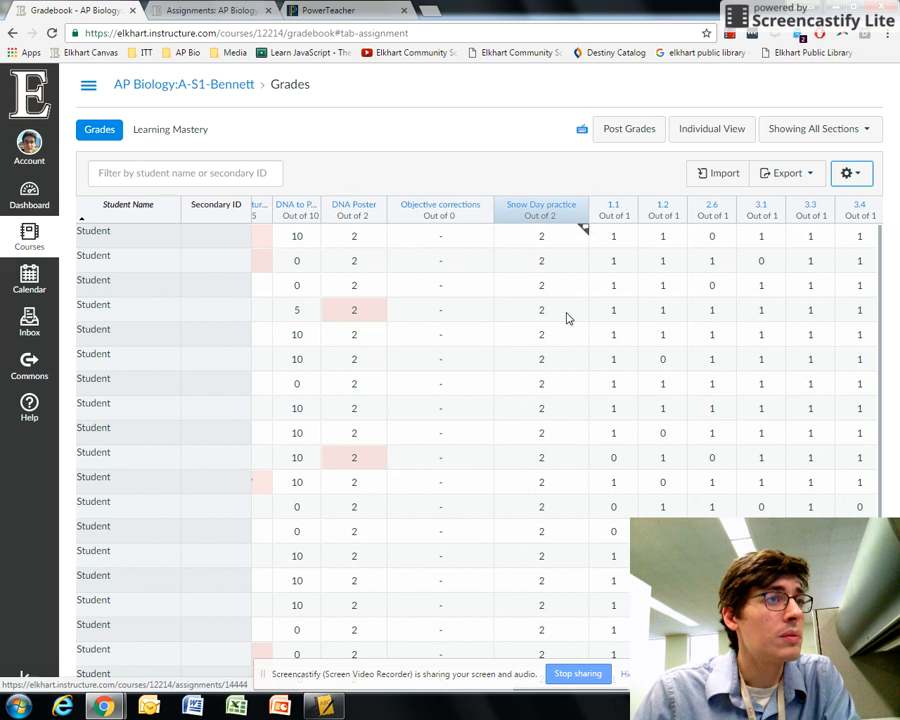
{"action": "scroll", "coordinate": [530, 375], "scroll_direction": "down", "scroll_amount": 1}
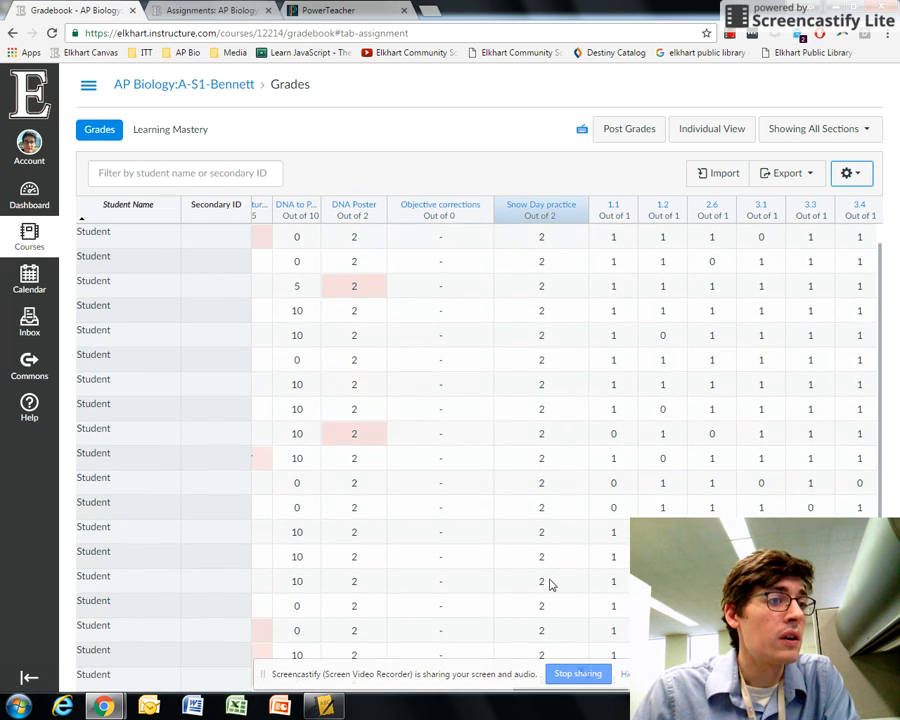
{"action": "scroll", "coordinate": [549, 584], "scroll_direction": "up", "scroll_amount": 1}
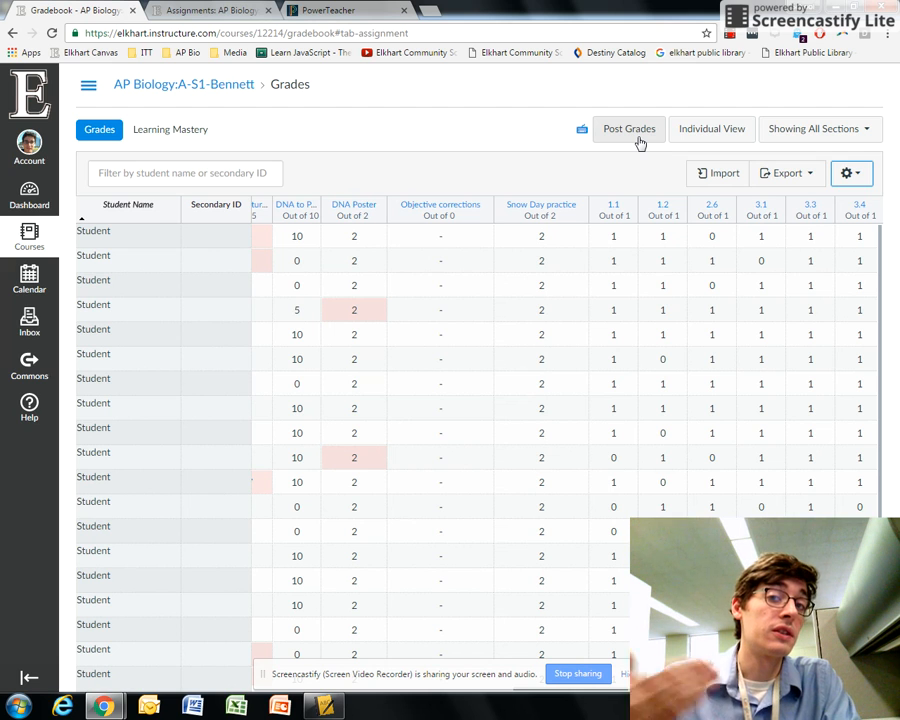
{"action": "key", "text": "alt+Tab"}
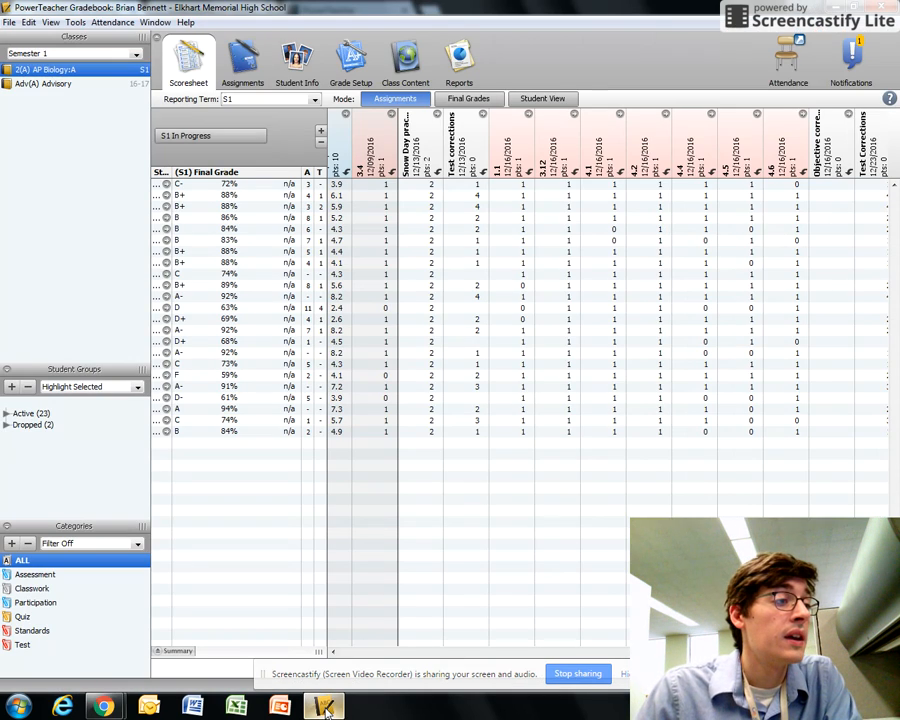
{"action": "left_click", "coordinate": [415, 155]}
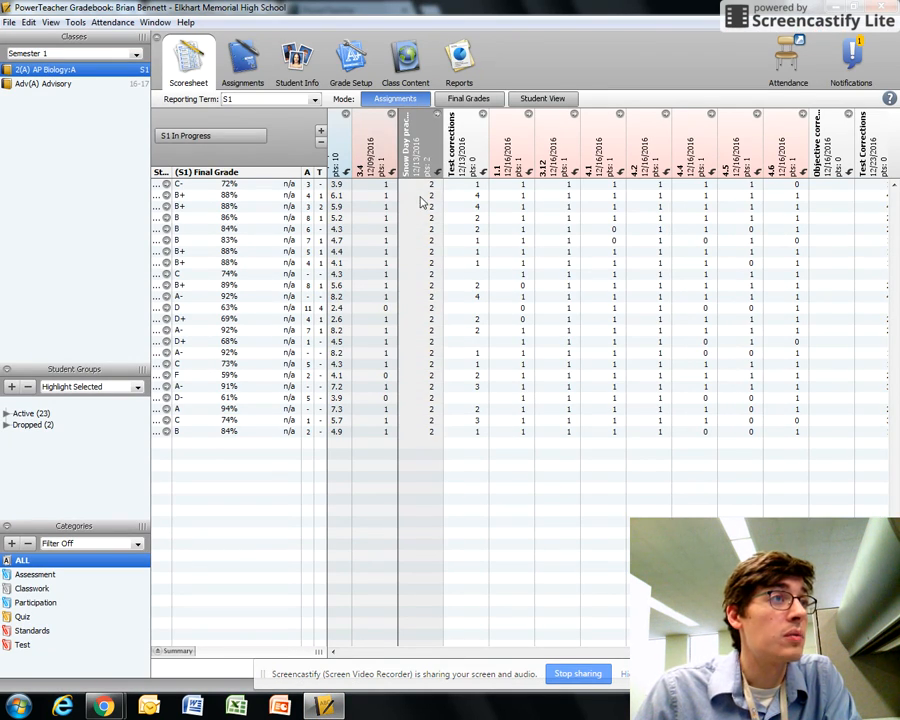
{"action": "left_click", "coordinate": [117, 710]}
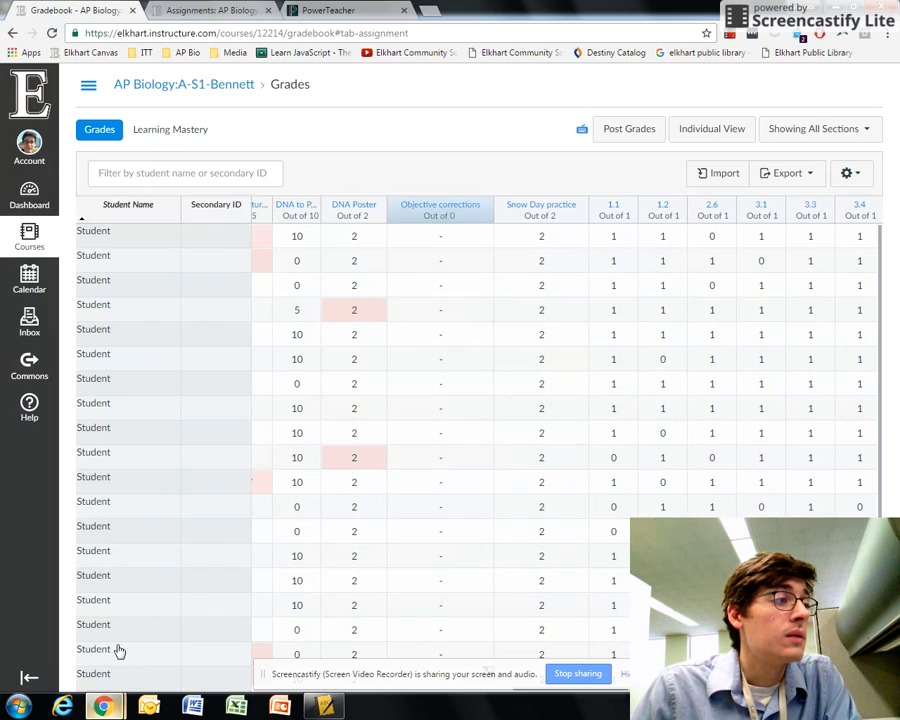
Step: Set the Snow Day practice score to 0 for the first three students in the Canvas gradebook
{"action": "left_click", "coordinate": [545, 360]}
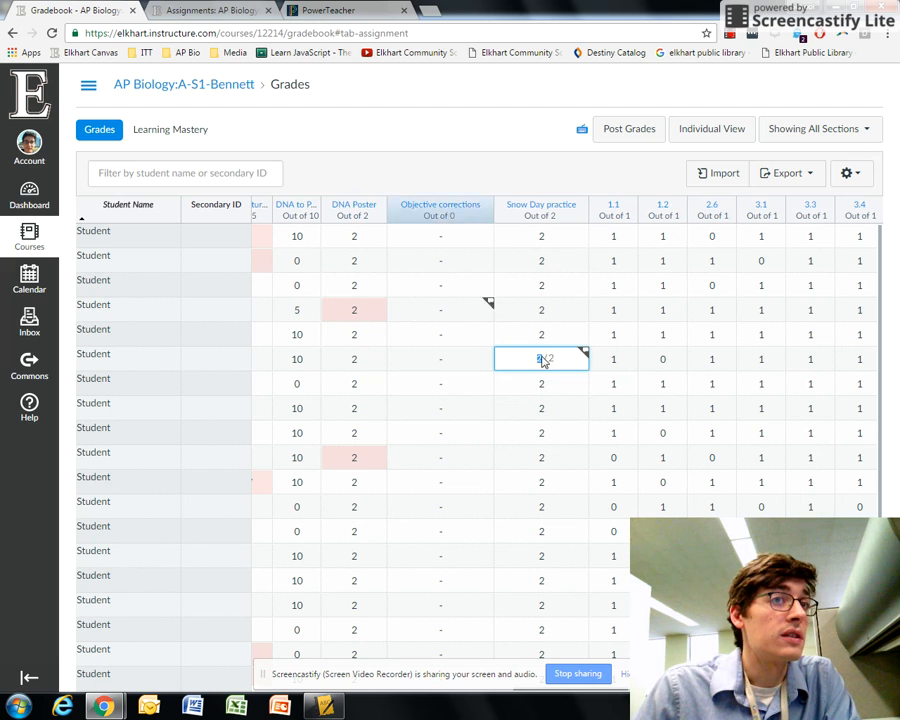
{"action": "left_click", "coordinate": [542, 236]}
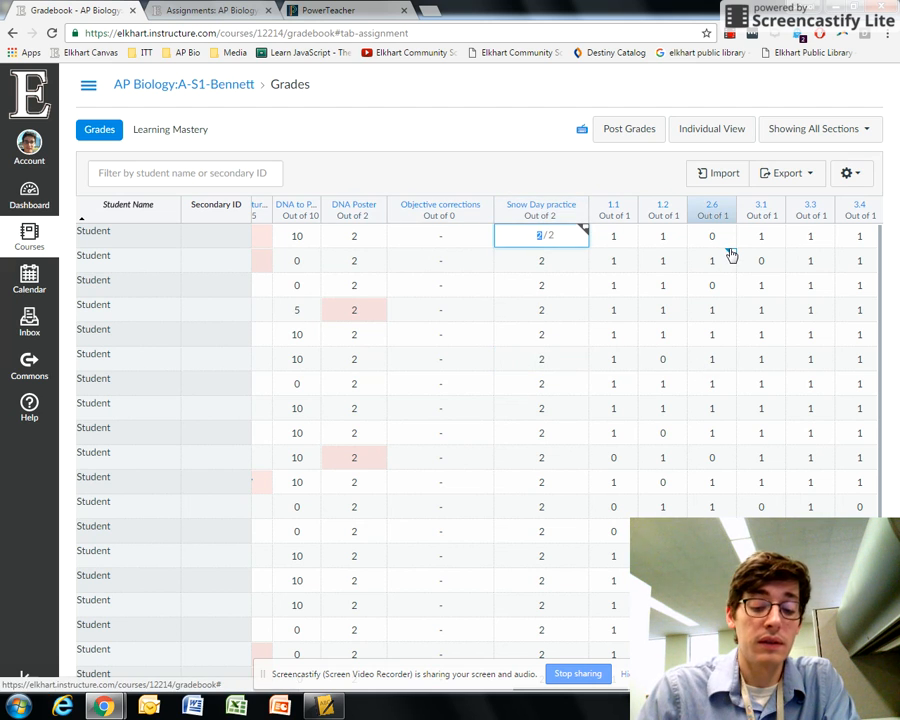
{"action": "type", "text": "0"}
{"action": "key", "text": "Return"}
{"action": "type", "text": "0"}
{"action": "key", "text": "Return"}
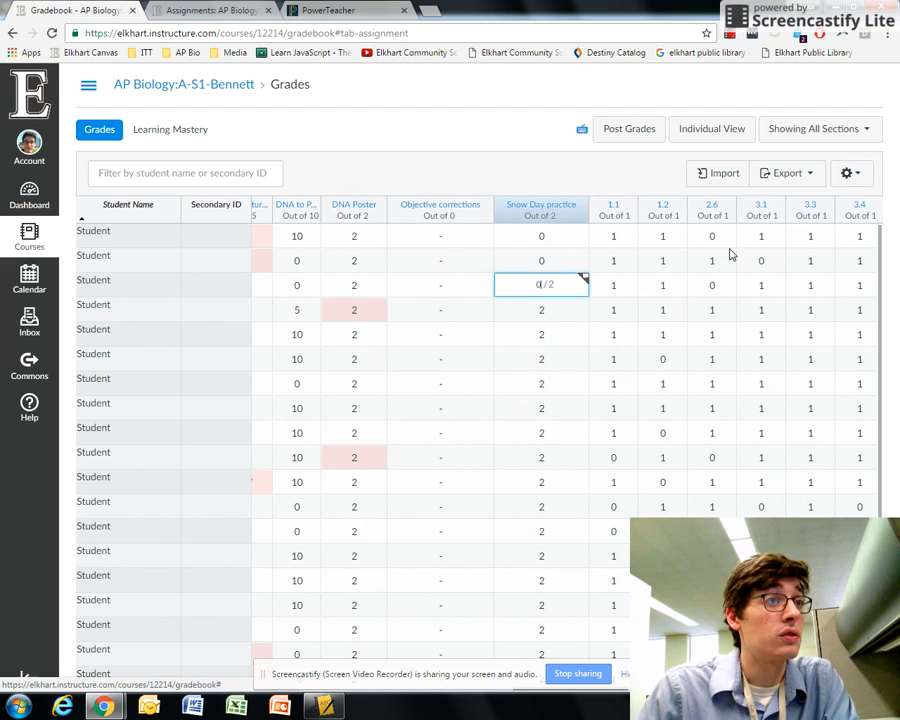
{"action": "key", "text": "Return"}
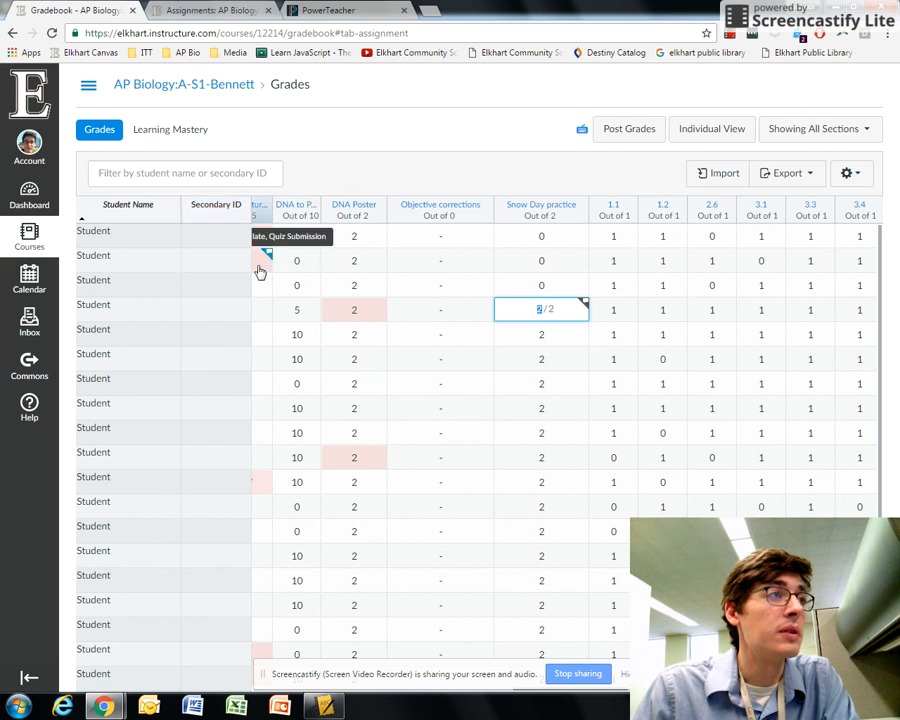
Step: Post the Canvas gradebook grades to the SIS
{"action": "left_click", "coordinate": [322, 708]}
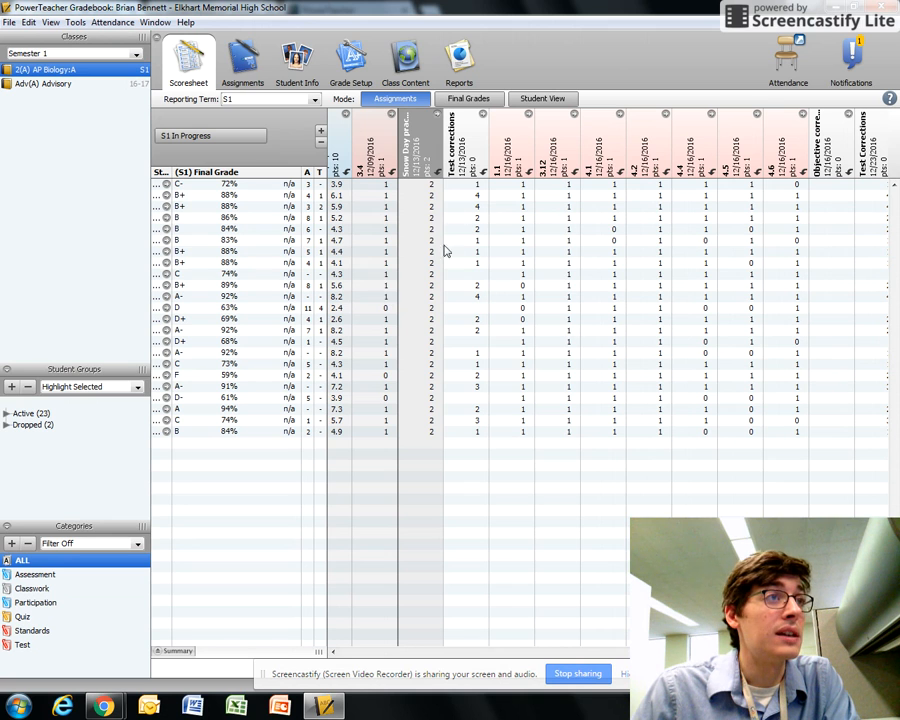
{"action": "mouse_move", "coordinate": [103, 707]}
{"action": "left_click", "coordinate": [104, 642]}
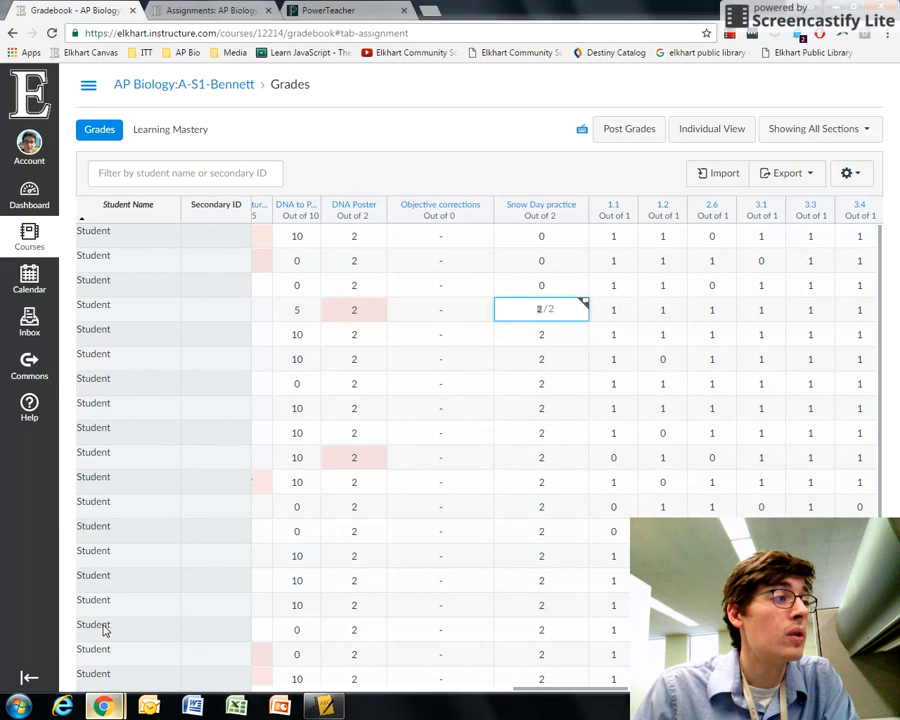
{"action": "left_click", "coordinate": [617, 137]}
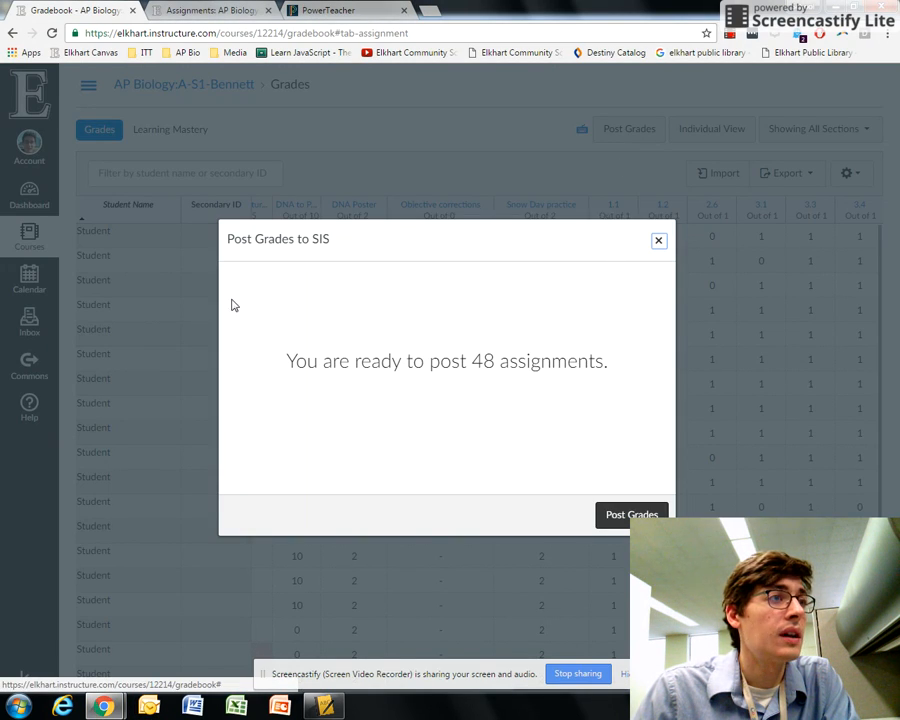
{"action": "left_click", "coordinate": [607, 514]}
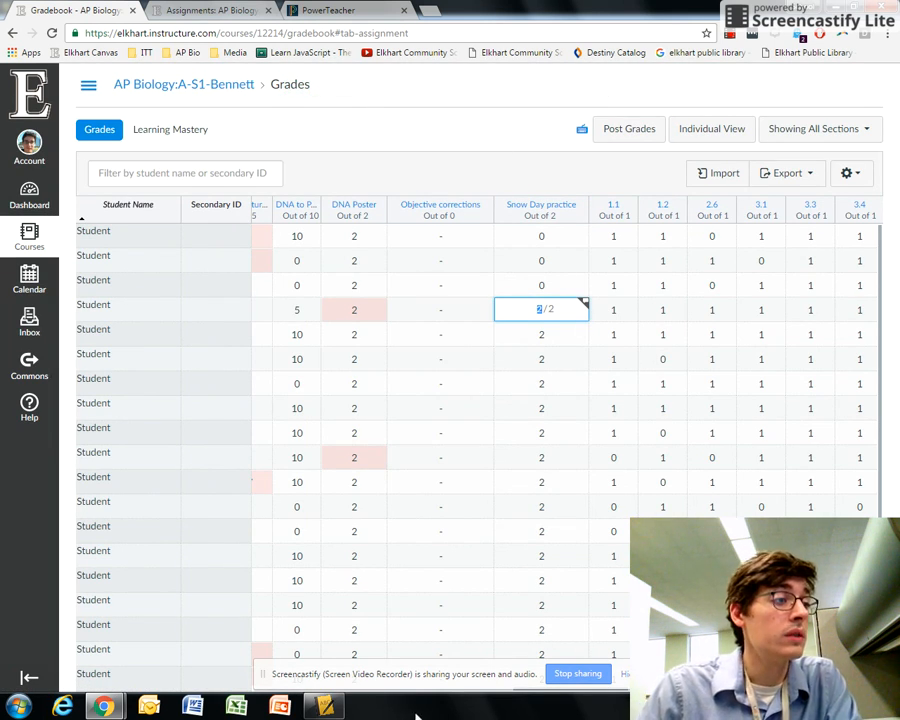
Step: Relaunch the PowerTeacher Gradebook from the PowerSchool start page and check the first student's Snow Day practice score
{"action": "left_click", "coordinate": [323, 706]}
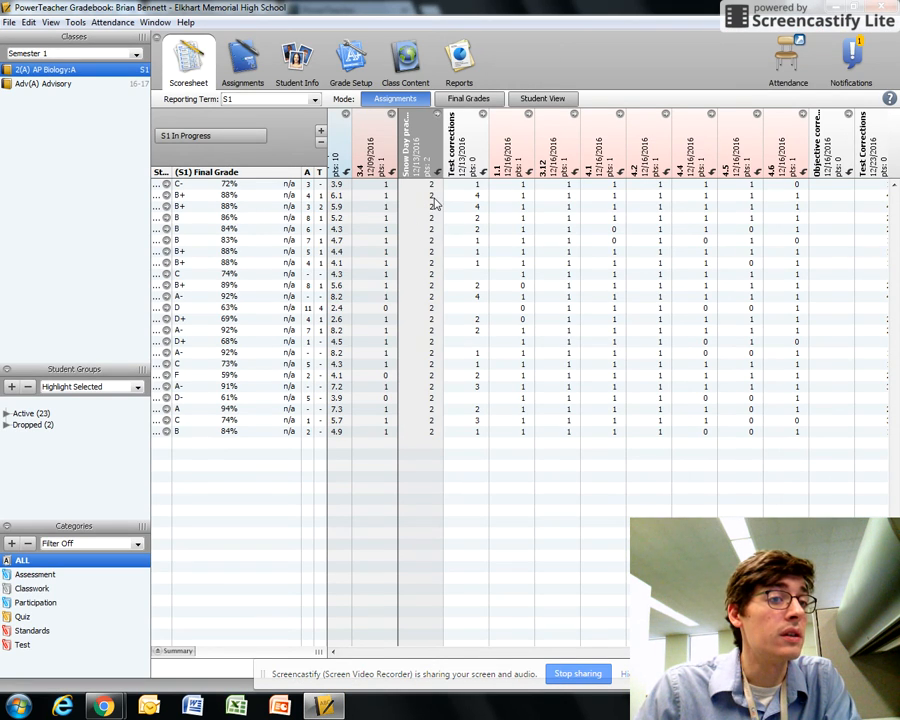
{"action": "key", "text": "alt+Tab"}
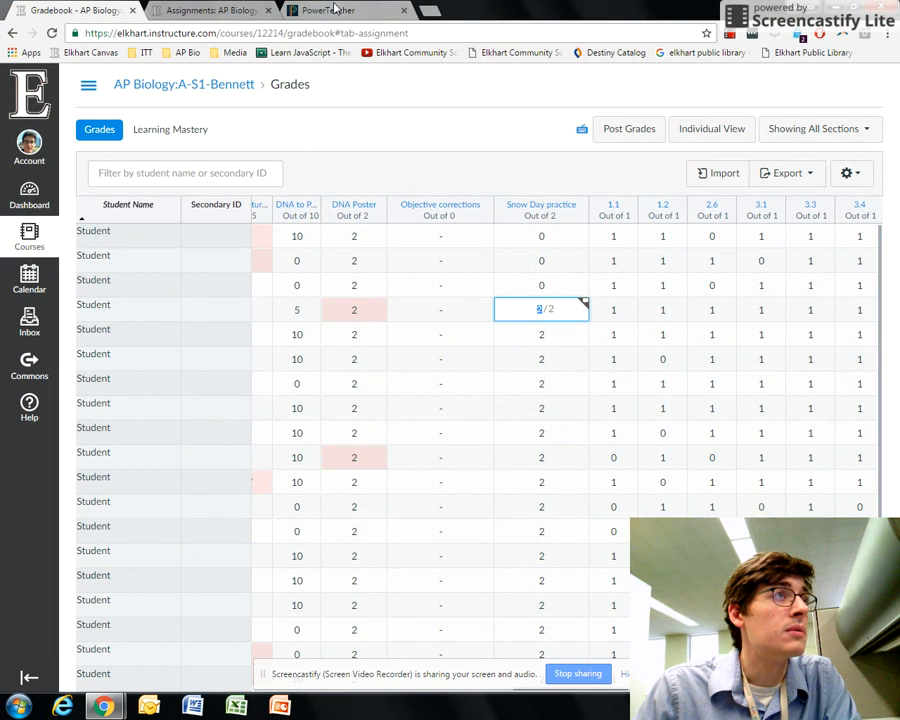
{"action": "left_click", "coordinate": [369, 9]}
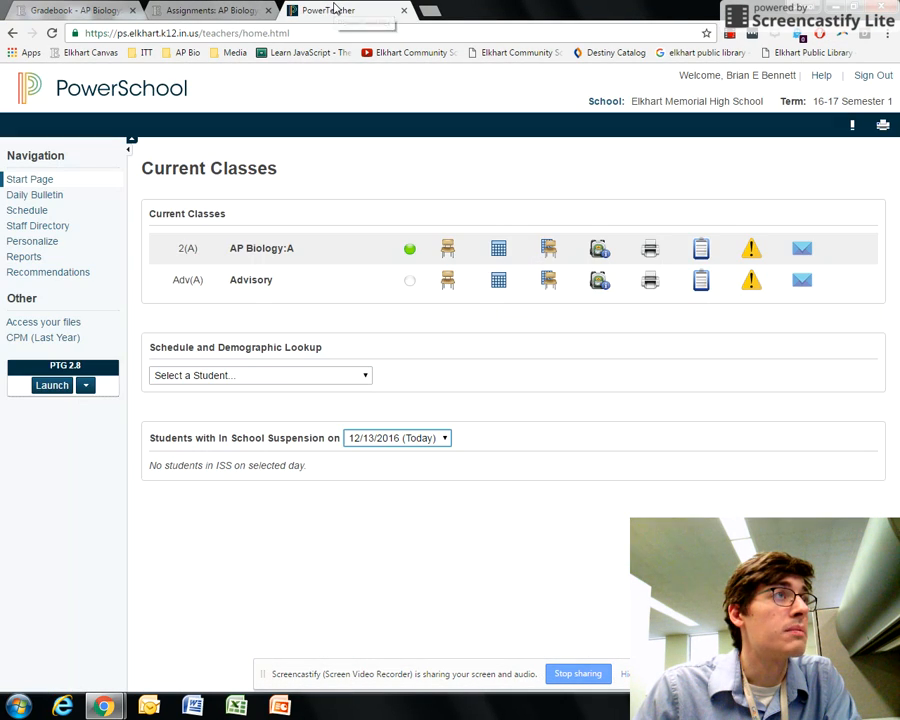
{"action": "left_click", "coordinate": [55, 388]}
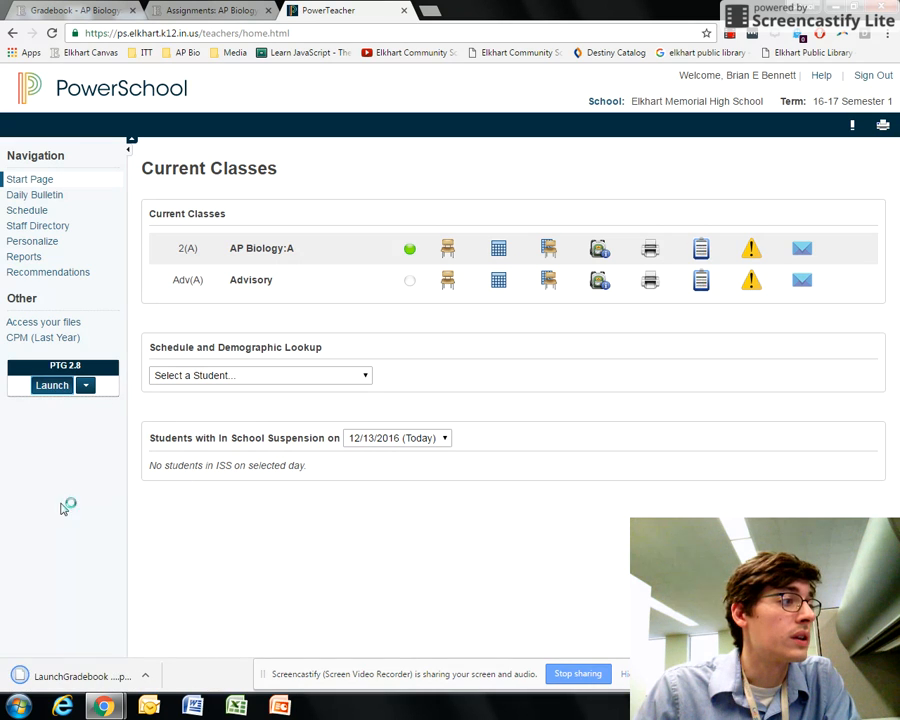
{"action": "left_click", "coordinate": [100, 679]}
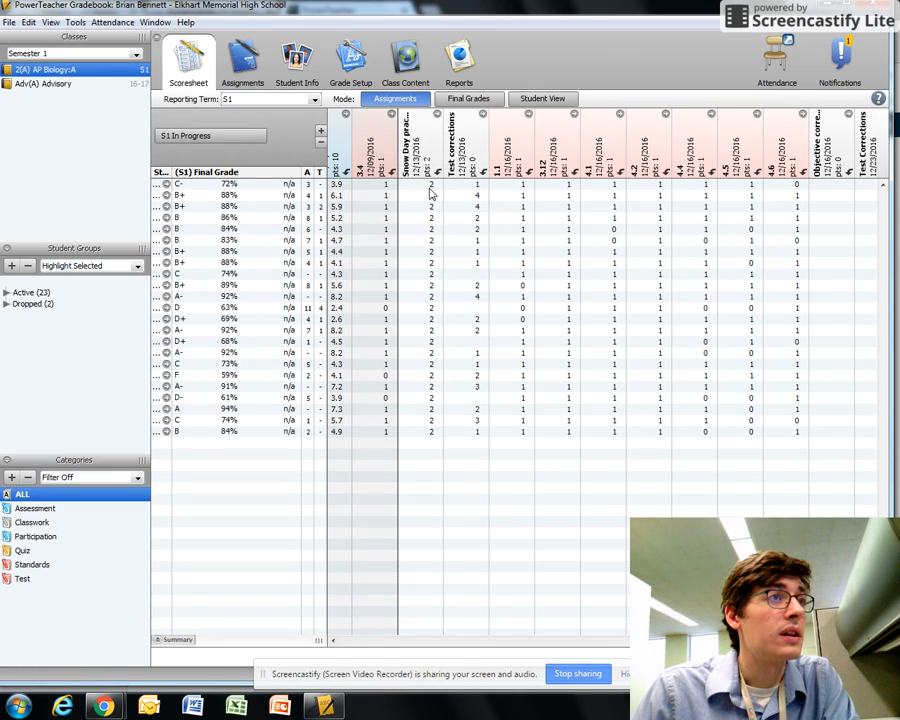
{"action": "left_click", "coordinate": [430, 186]}
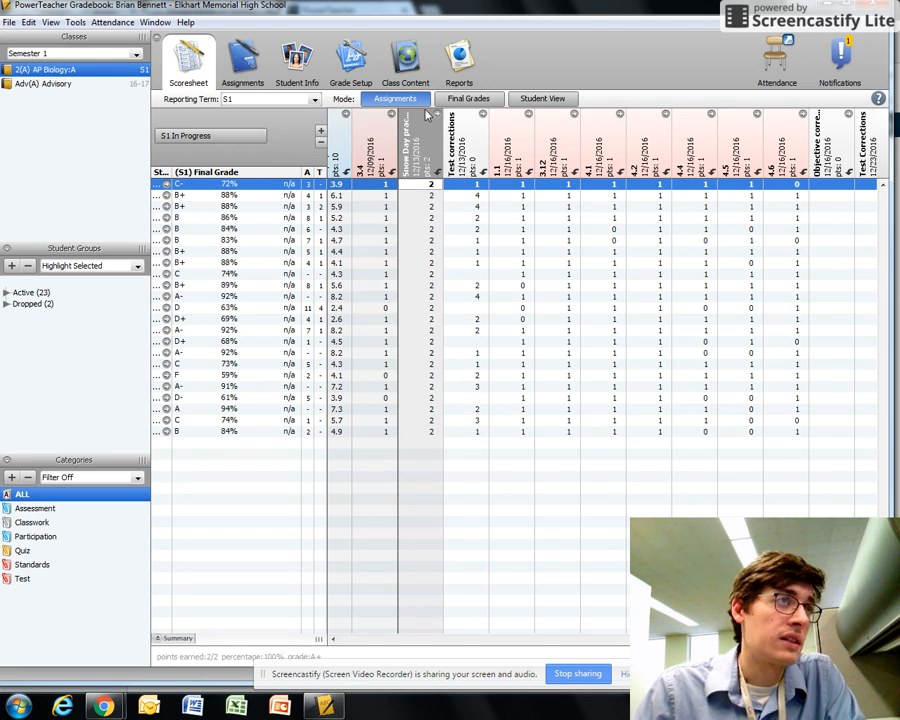
{"action": "mouse_move", "coordinate": [424, 174]}
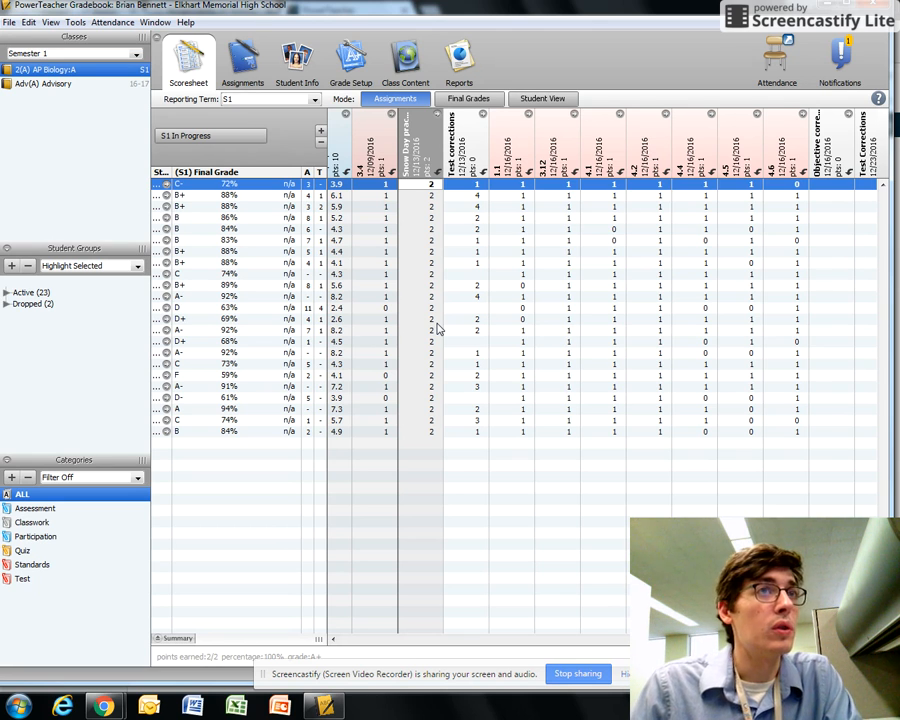
Step: Close and relaunch the PowerTeacher Gradebook, then check the first student's Snow Day practice score again
{"action": "left_click", "coordinate": [875, 6]}
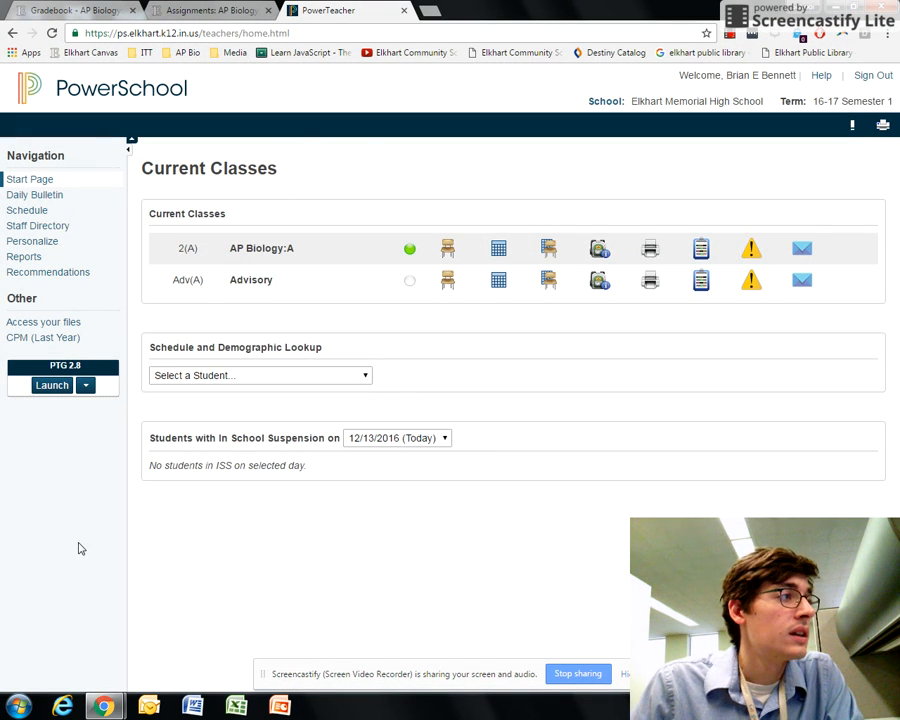
{"action": "left_click", "coordinate": [54, 387]}
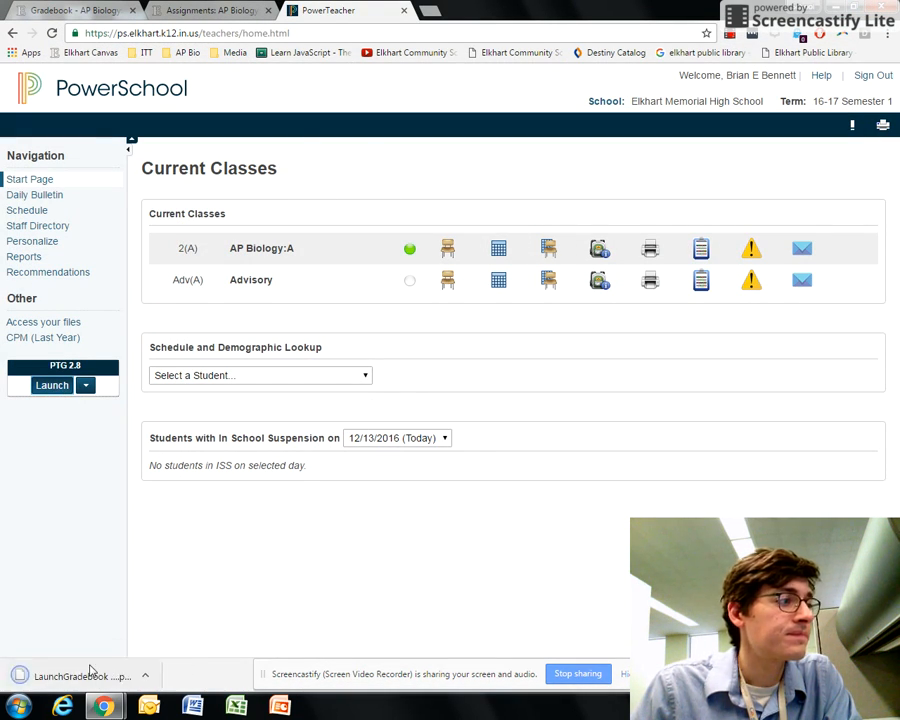
{"action": "left_click", "coordinate": [96, 675]}
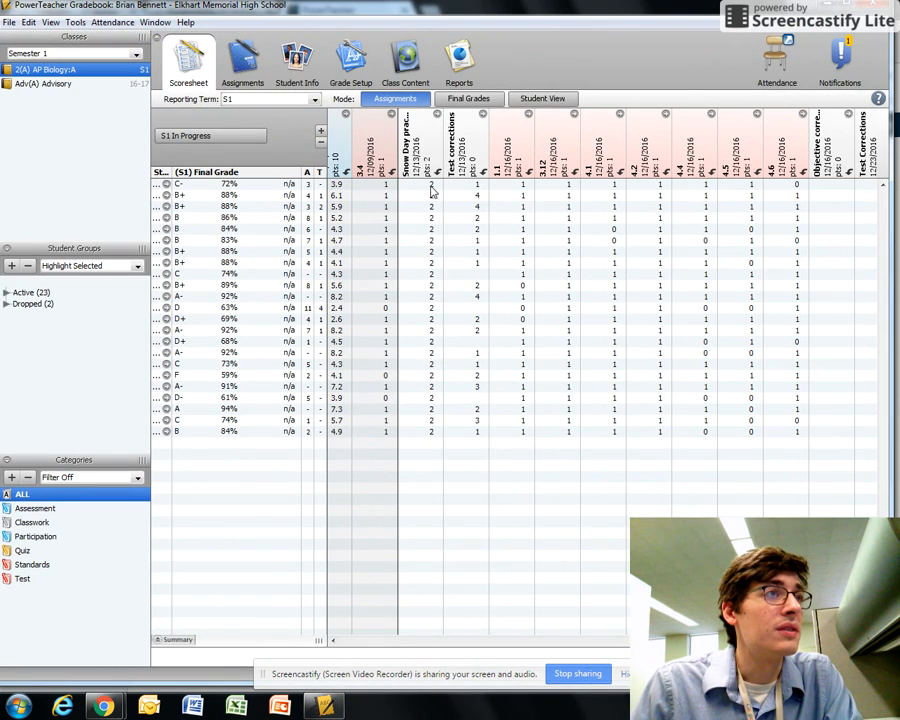
{"action": "left_click", "coordinate": [408, 210]}
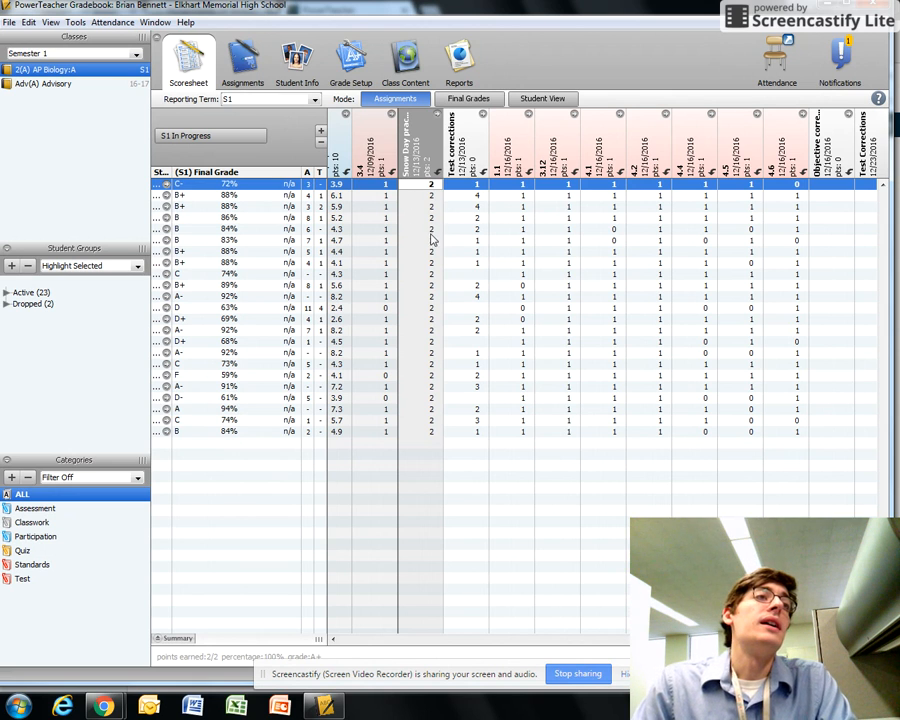